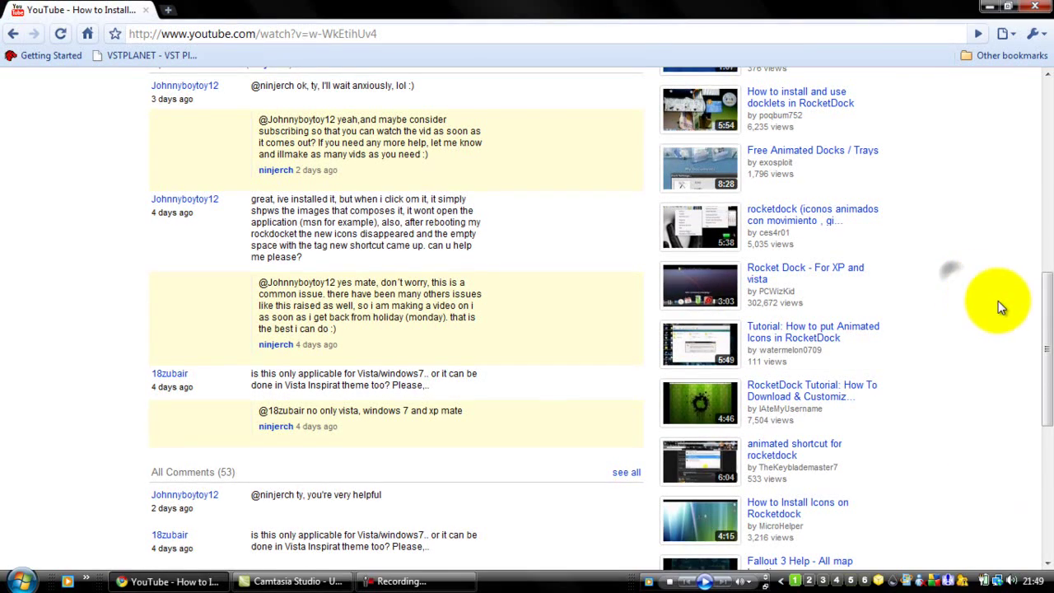
- Reveal the RocketDock dock and choose Configure Shortcut... on the MSN icon
scroll(998, 299, up, 2)
scroll(996, 311, up, 4)
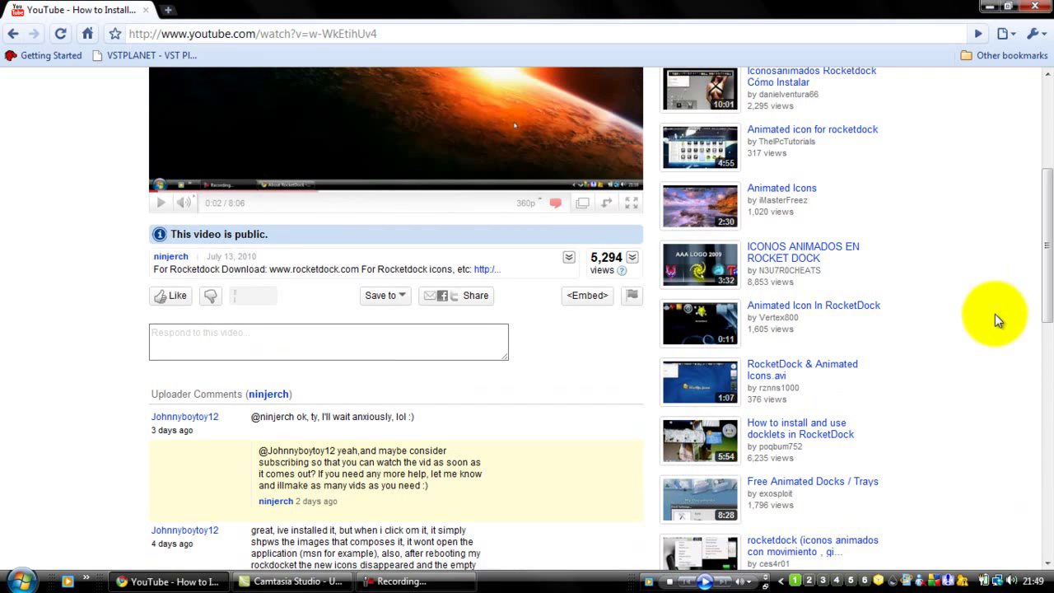
scroll(999, 313, up, 3)
scroll(1003, 309, up, 4)
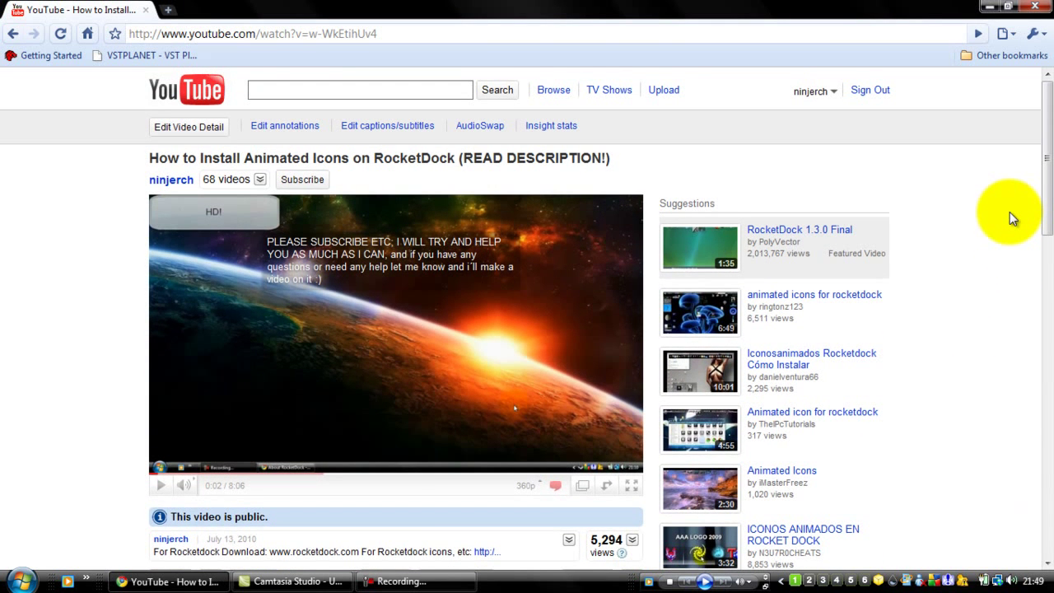
scroll(1009, 215, down, 5)
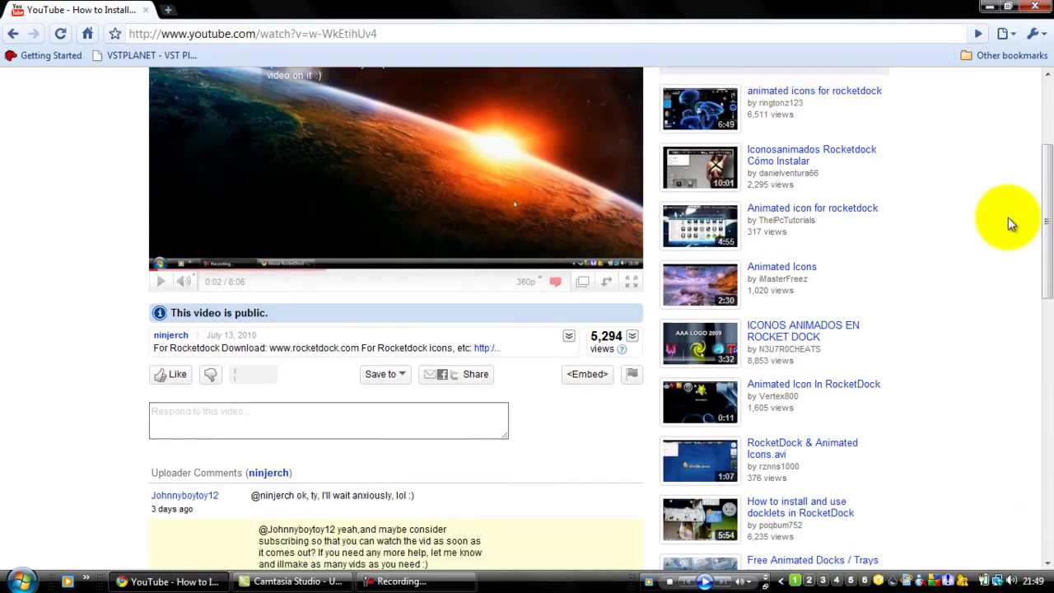
scroll(1007, 222, down, 3)
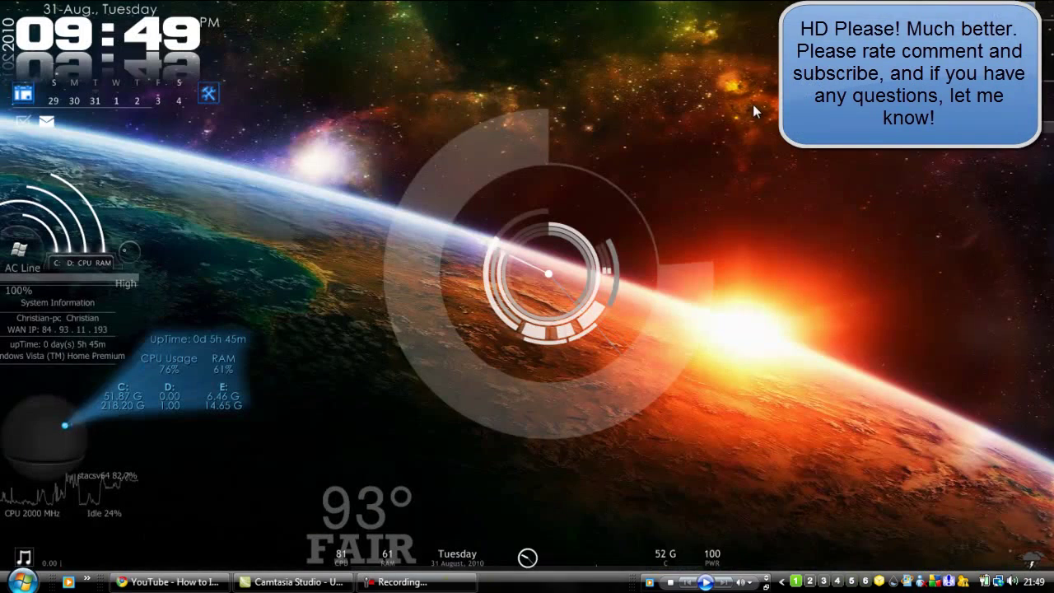
mouse_move(527, 588)
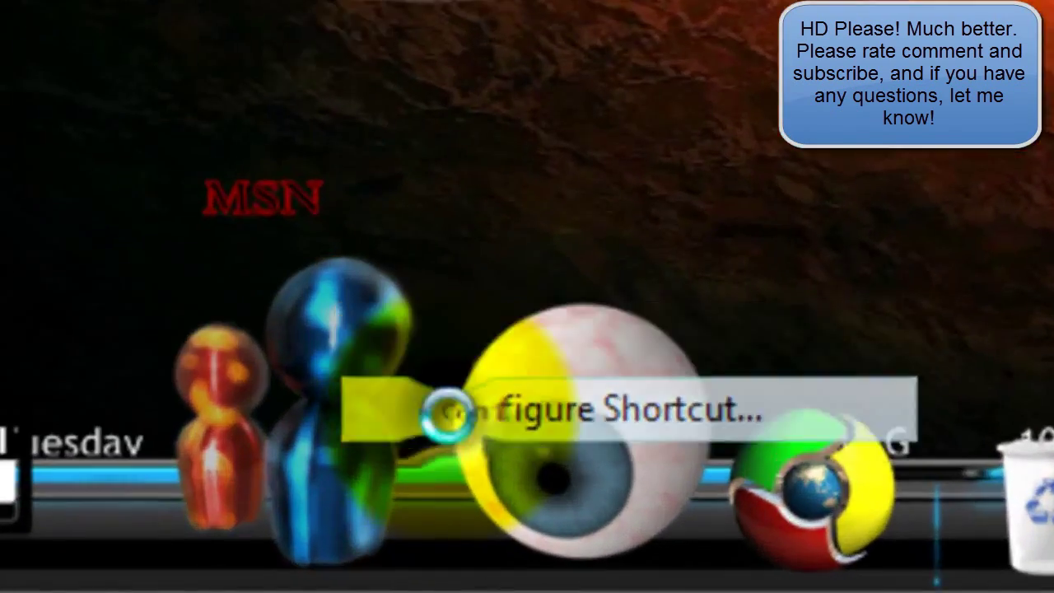
click(560, 545)
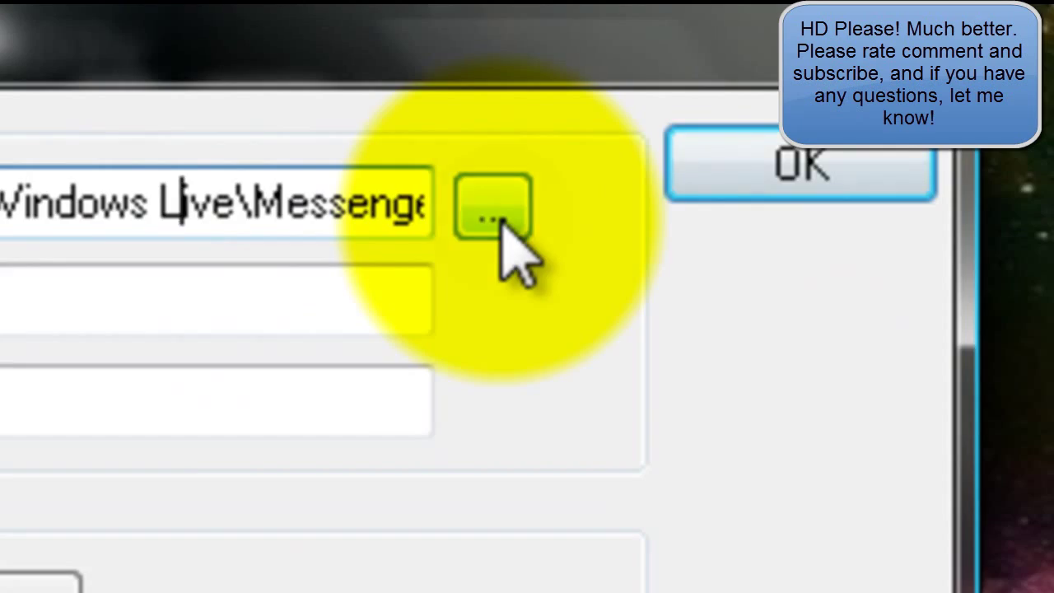
- Set the MSN shortcut target to msnmsgr, found under C:\Program Files (x86), and confirm with OK
click(503, 220)
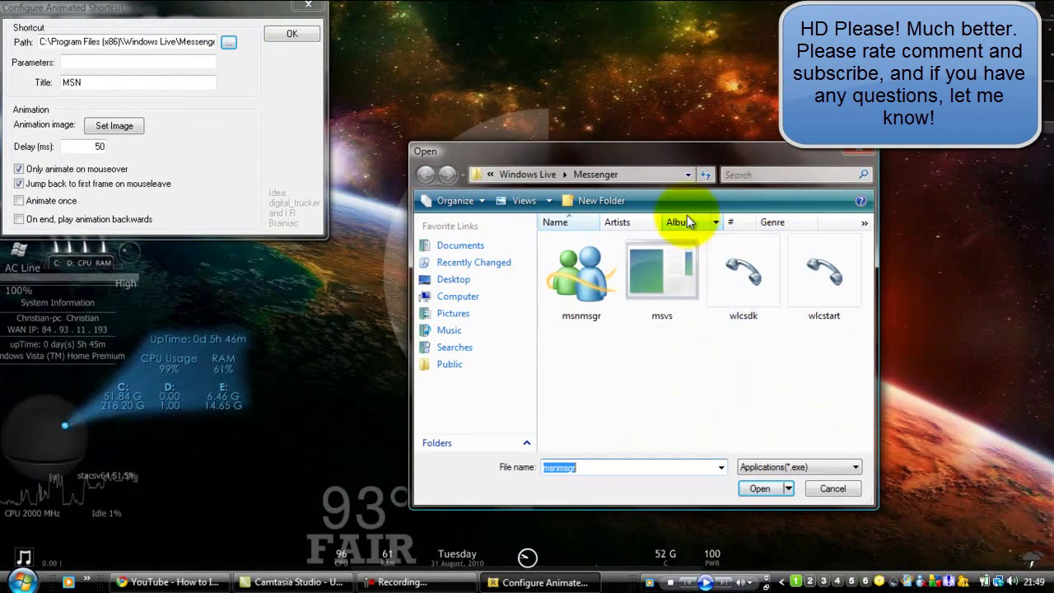
click(482, 295)
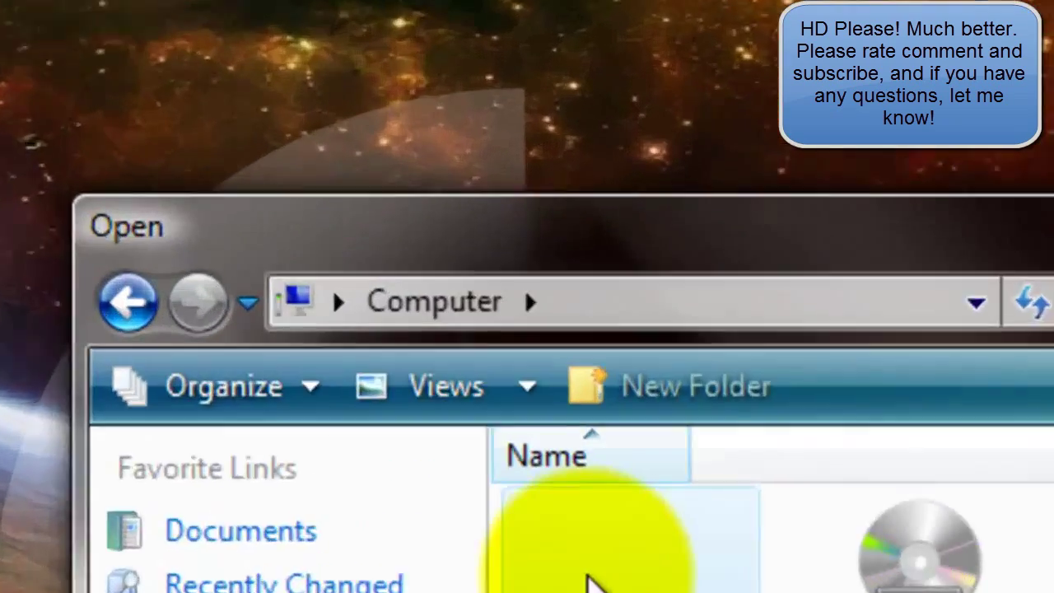
double_click(588, 576)
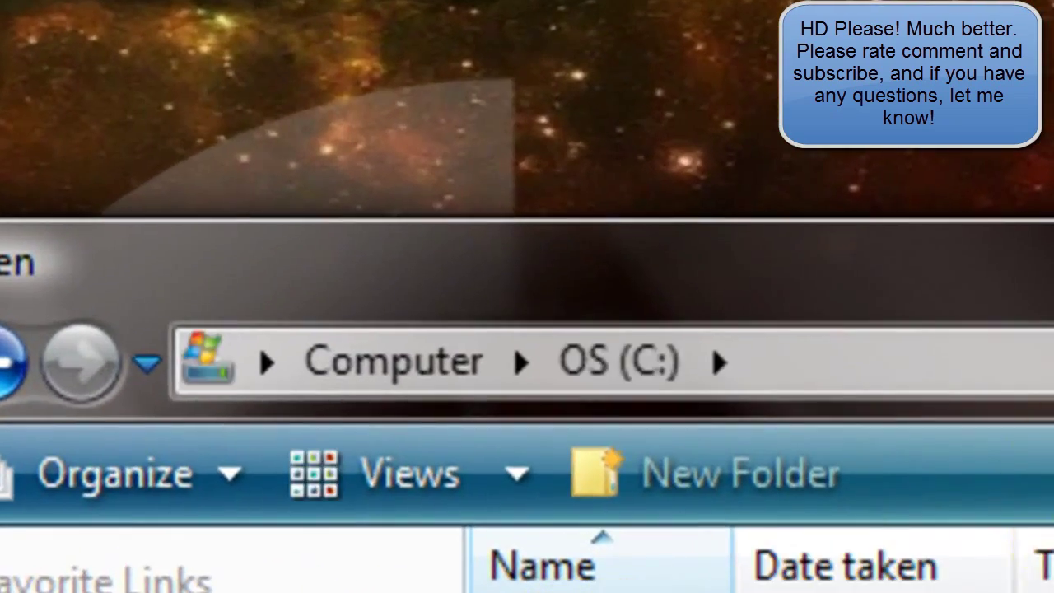
click(761, 182)
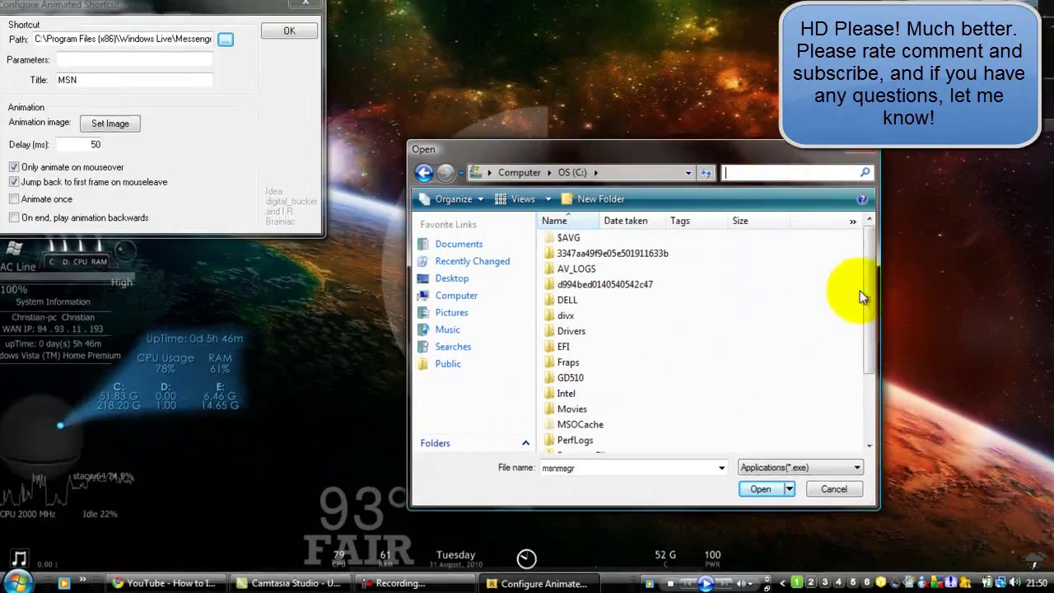
scroll(848, 294, down, 2)
double_click(639, 385)
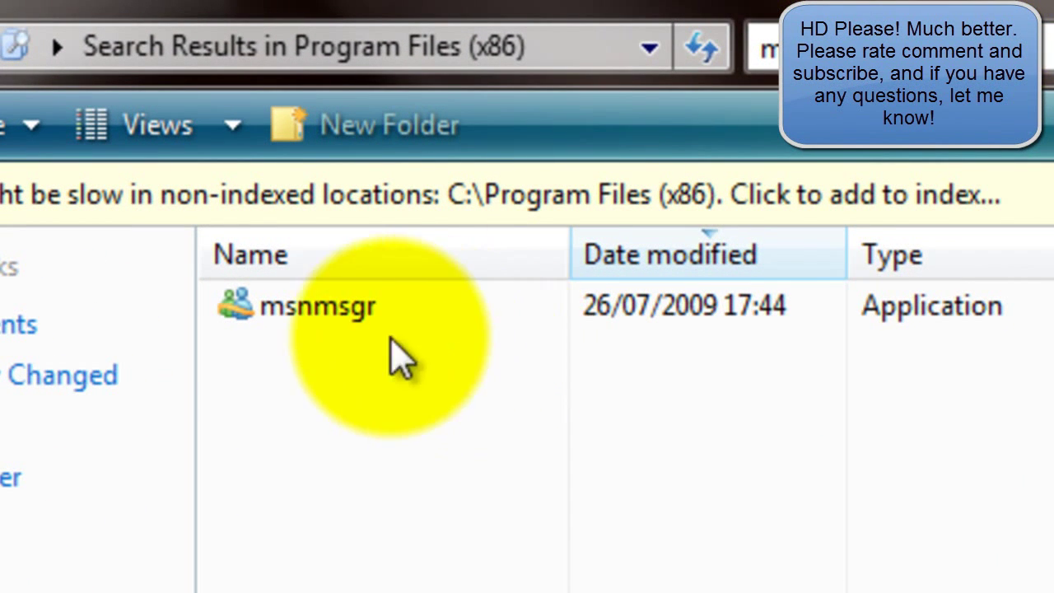
click(289, 306)
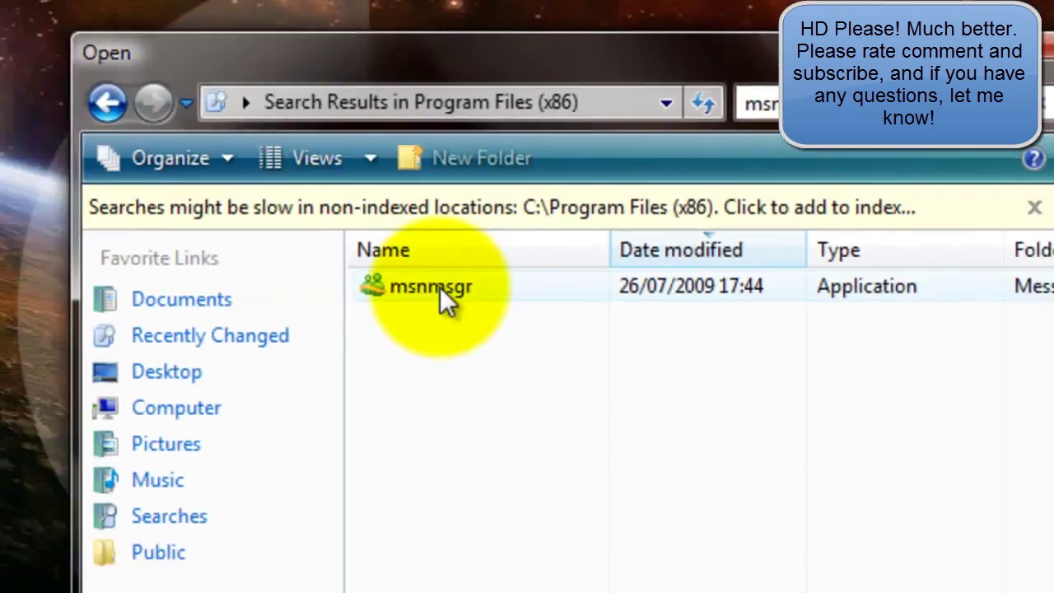
double_click(247, 306)
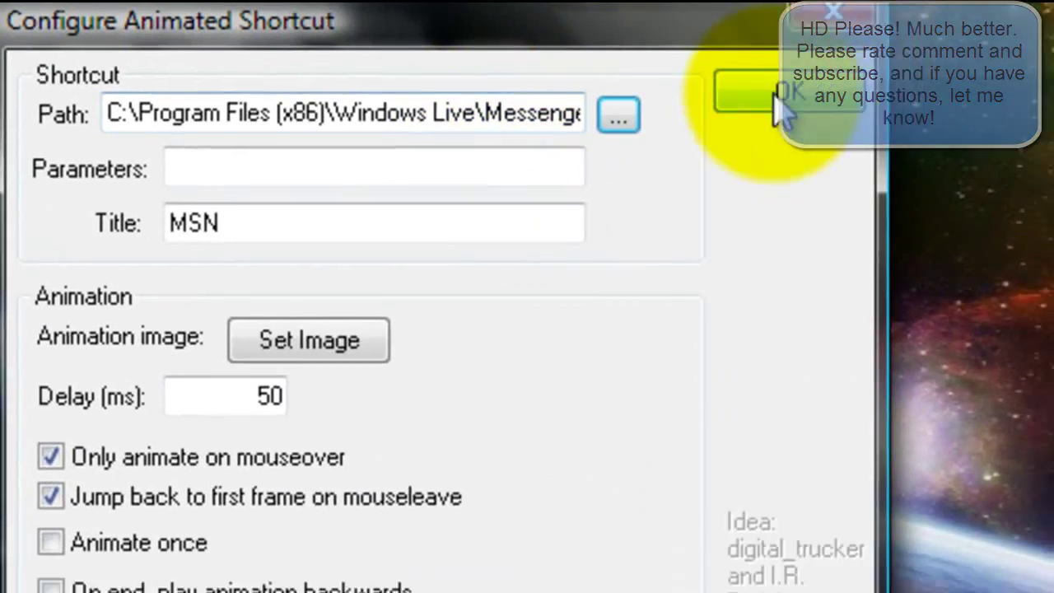
click(811, 95)
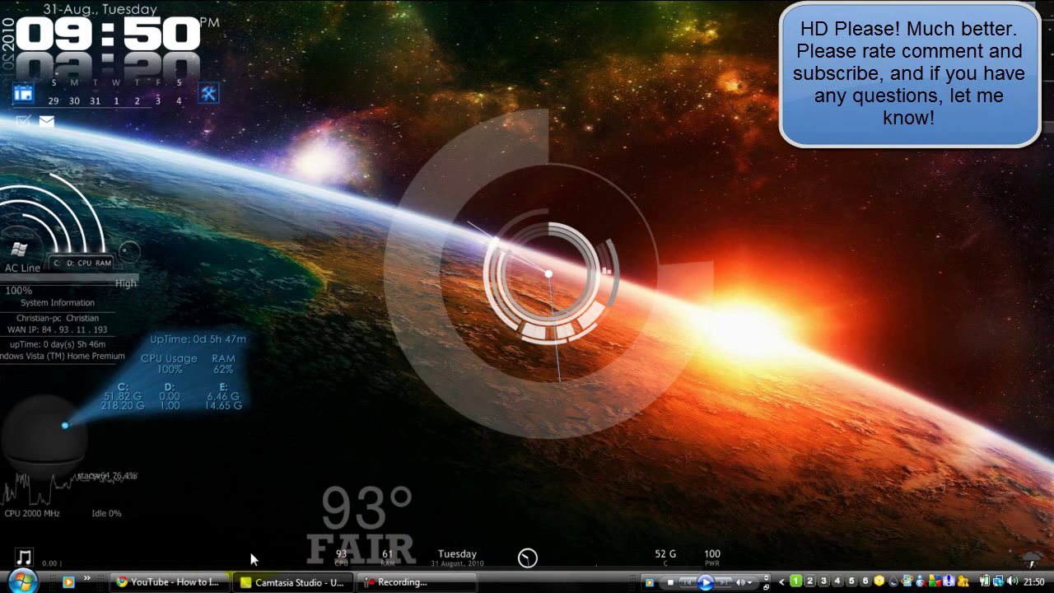
click(216, 583)
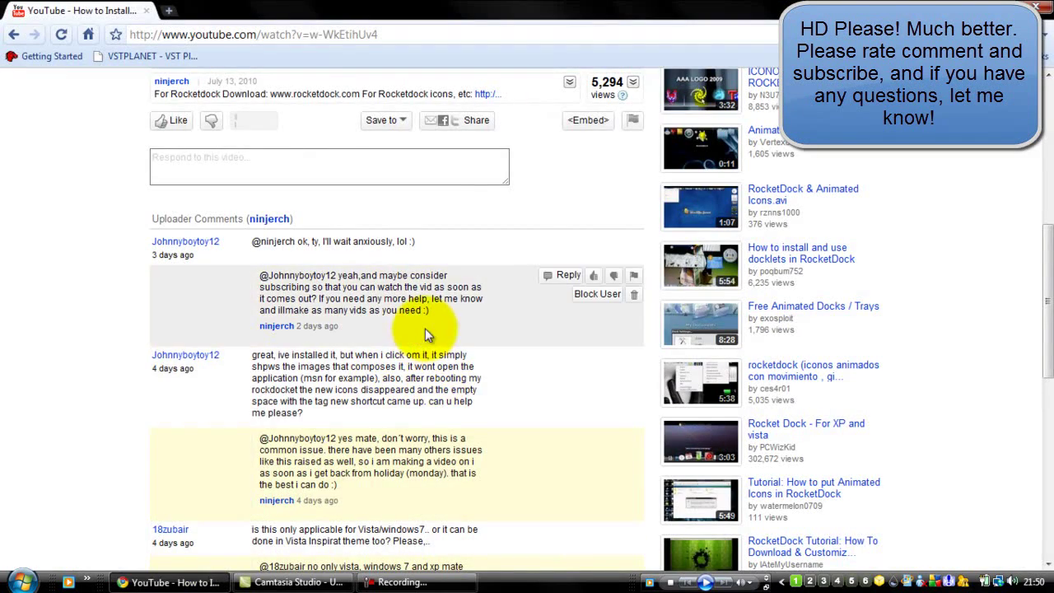
scroll(442, 387, down, 1)
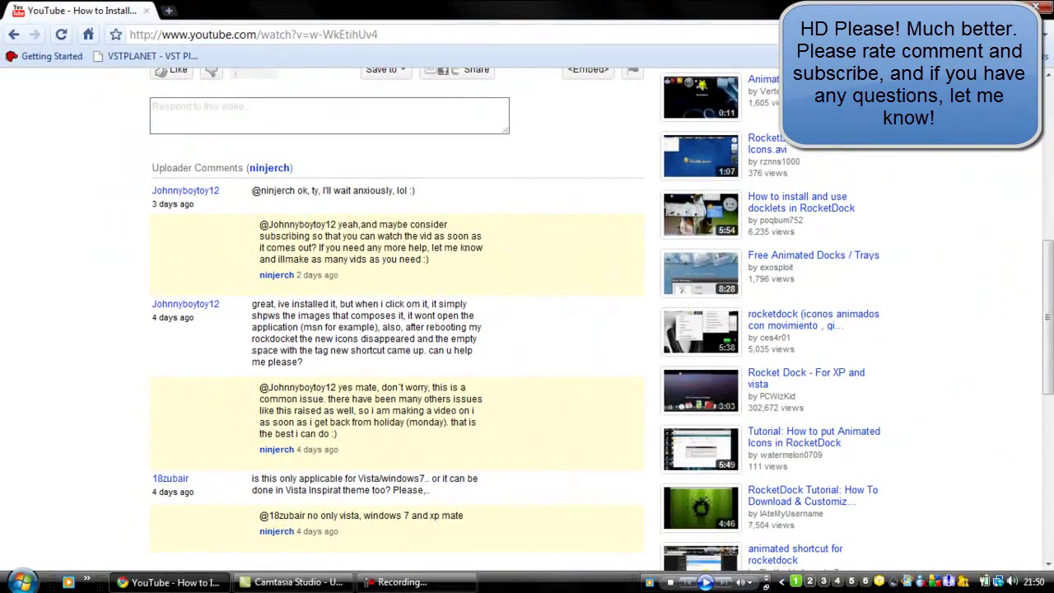
key(super+d)
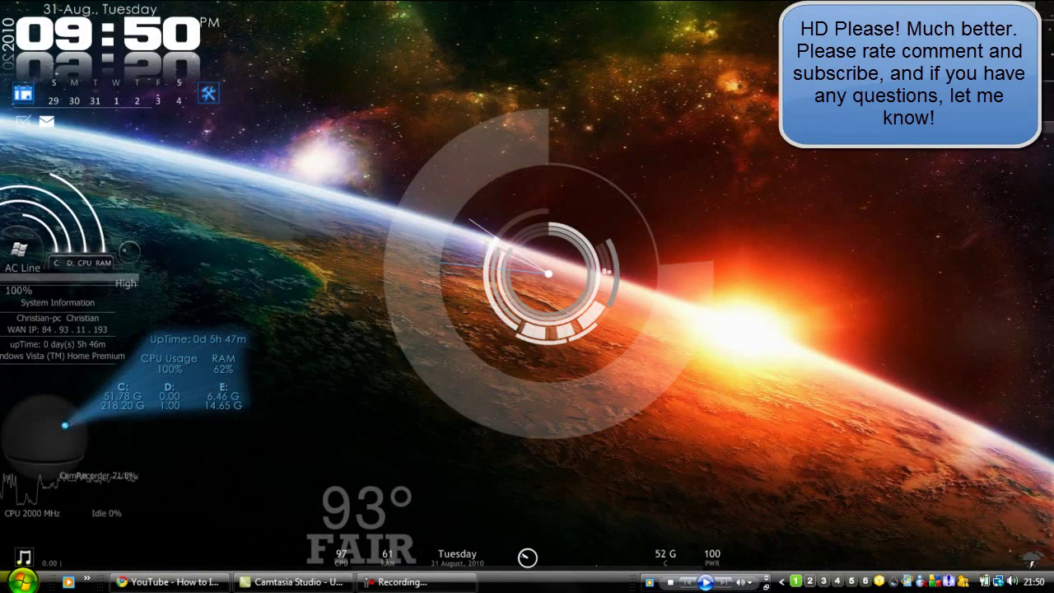
- Browse Computer > OS (C:) > Program Files (x86) into RocketDock, then go back to Program Files (x86)
click(22, 582)
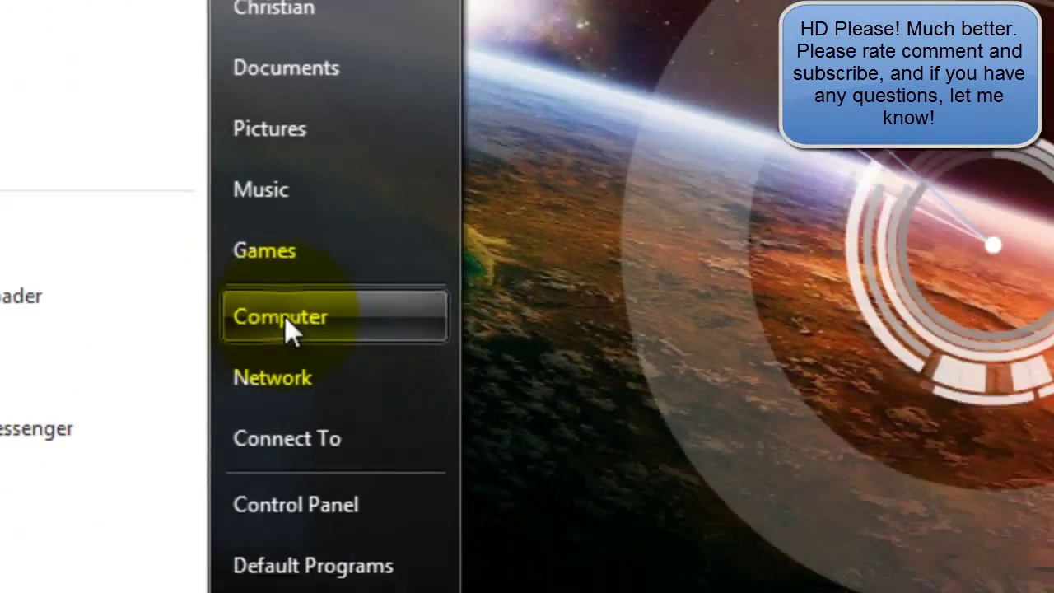
click(327, 325)
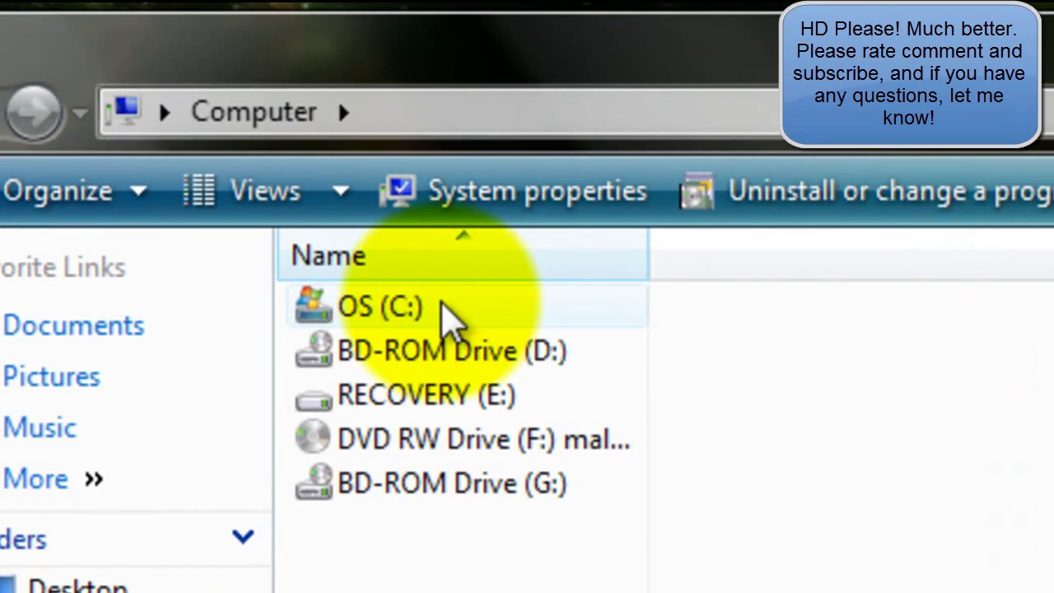
double_click(451, 317)
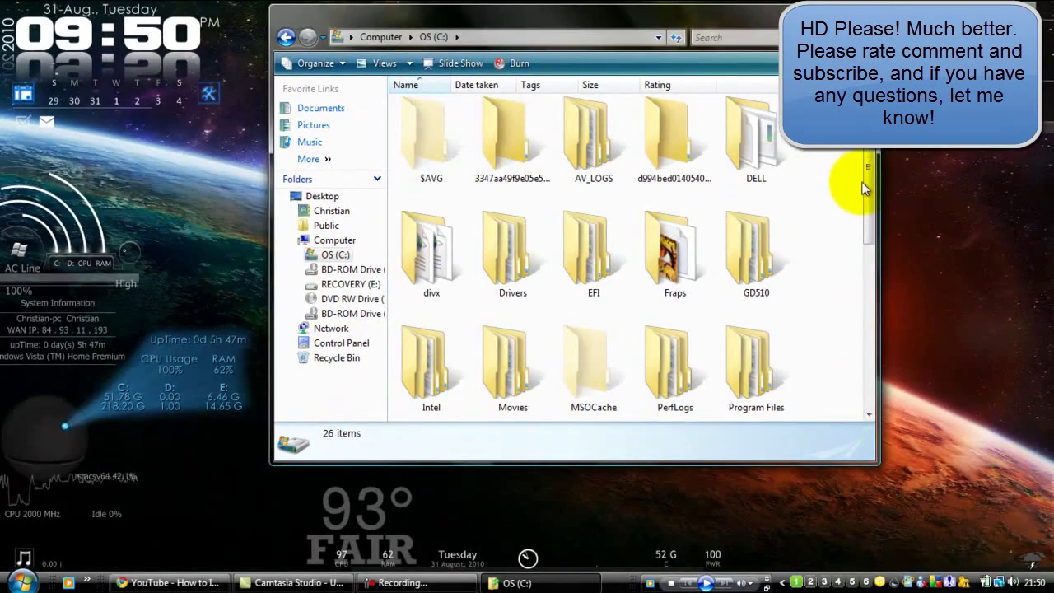
scroll(860, 190, down, 3)
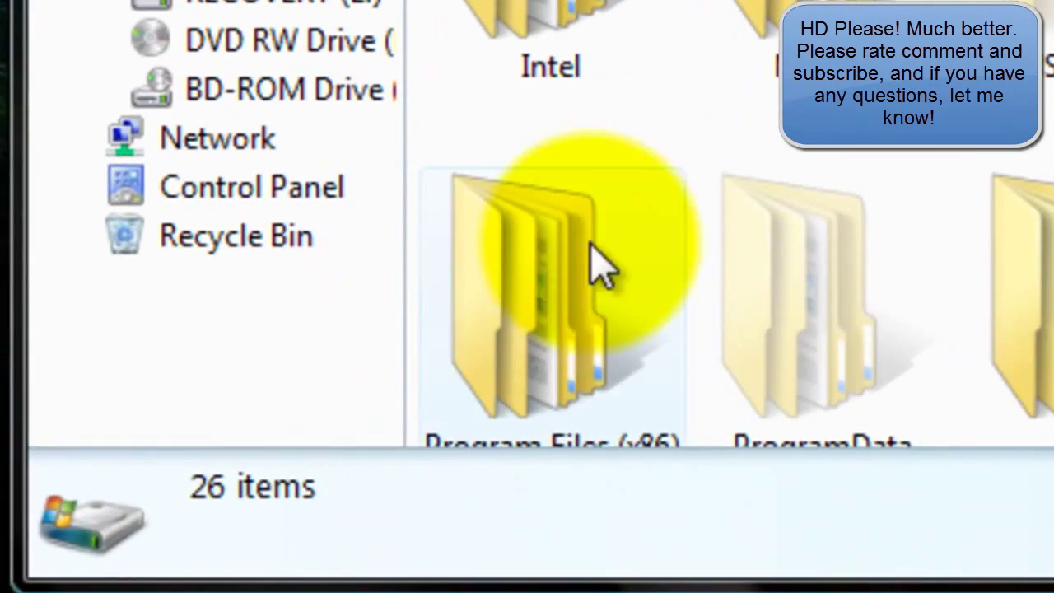
double_click(599, 265)
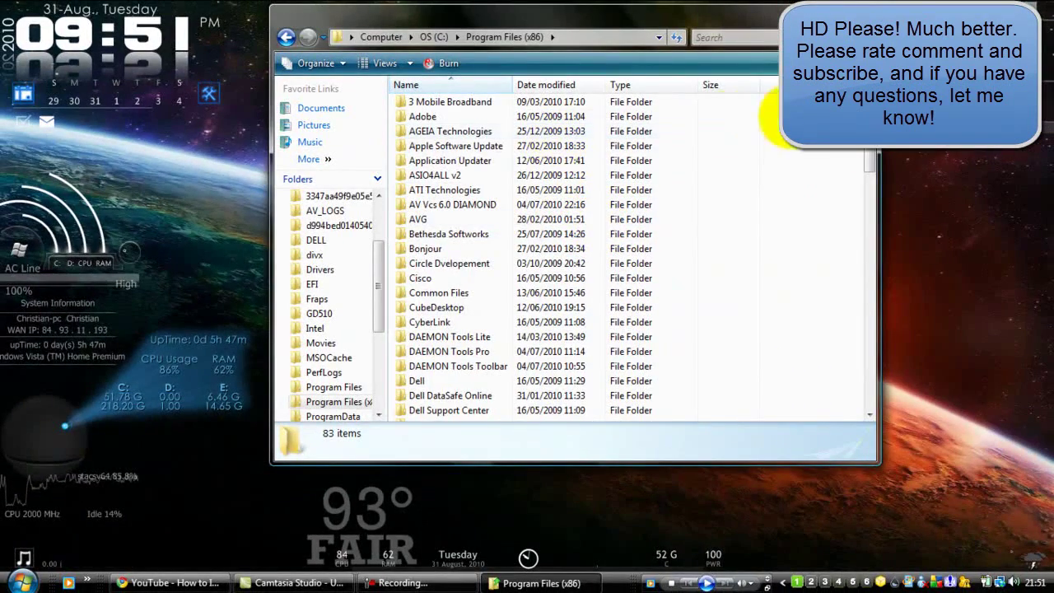
drag(869, 165, 933, 288)
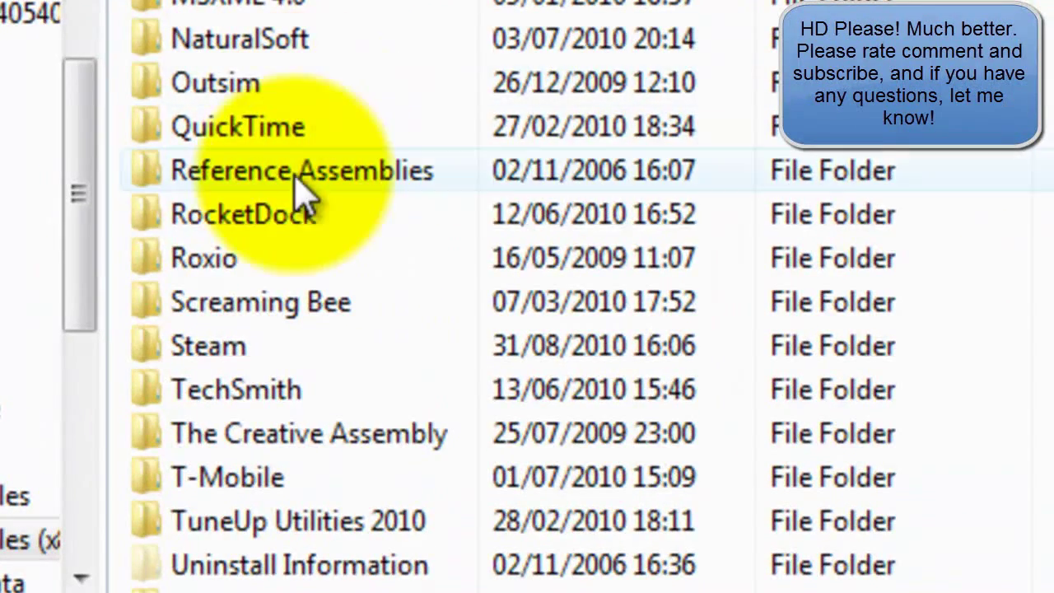
double_click(288, 216)
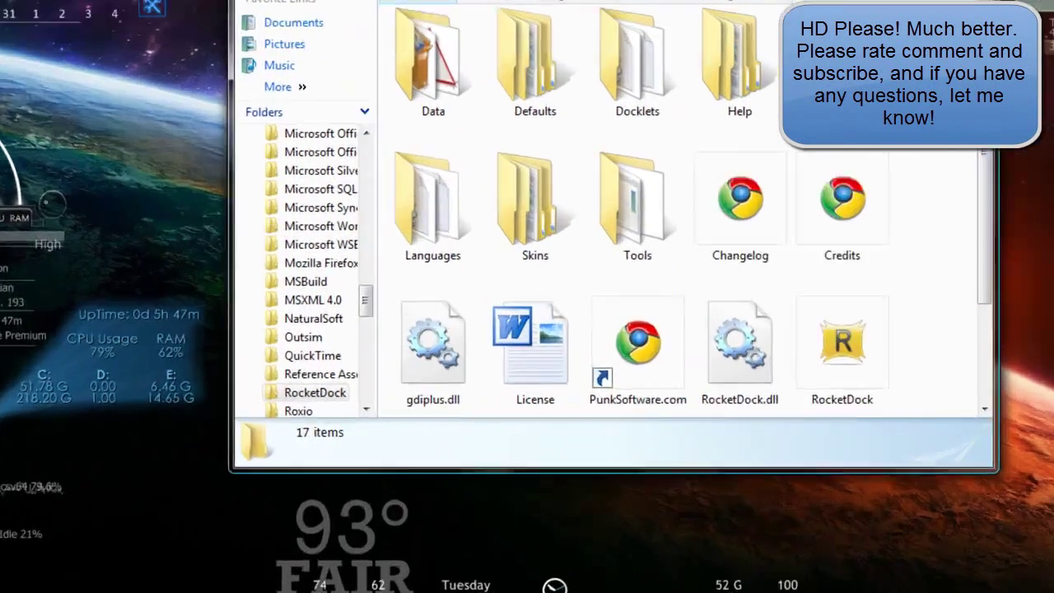
click(285, 36)
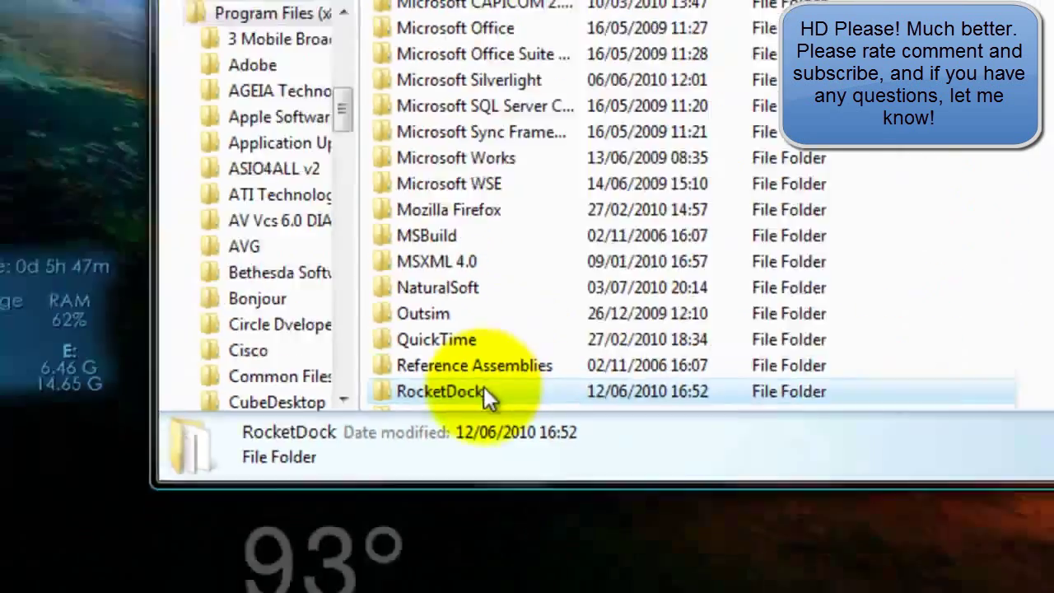
- Open the RocketDock folder's Properties, go to Security, and open the Edit permissions editor
right_click(610, 352)
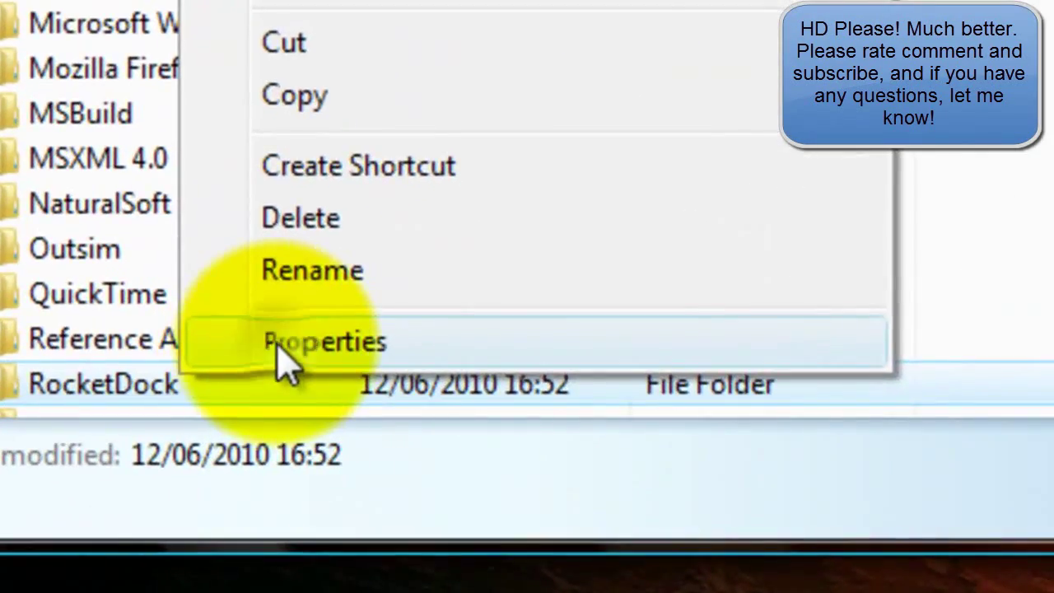
click(303, 356)
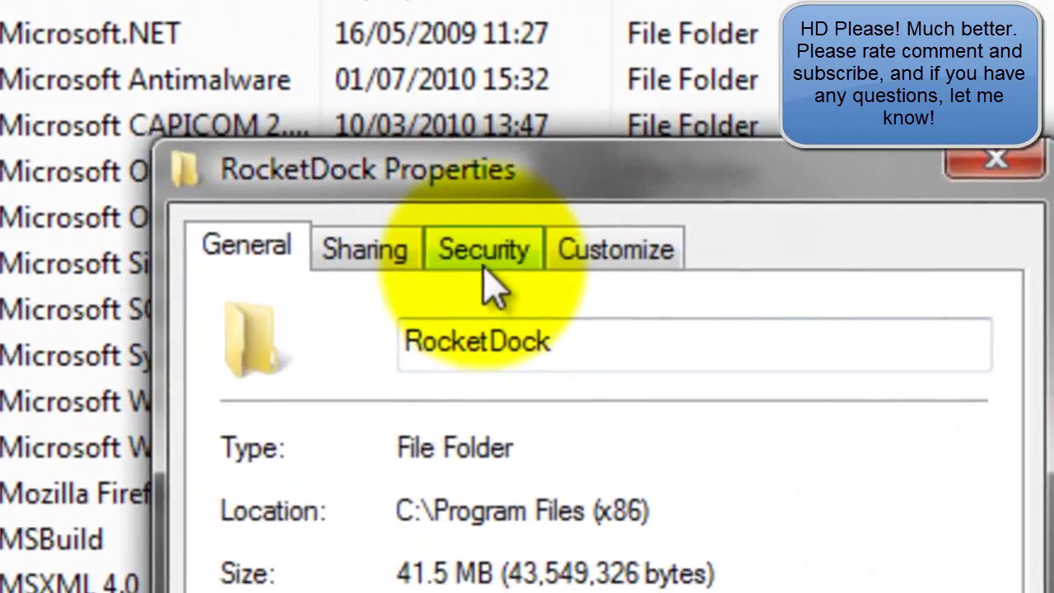
click(565, 232)
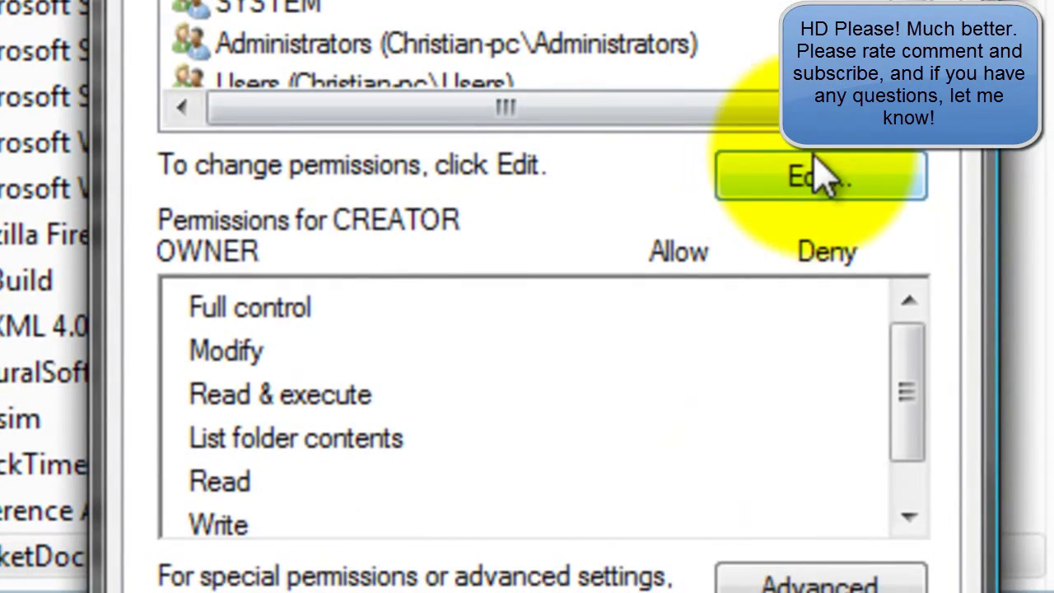
click(823, 181)
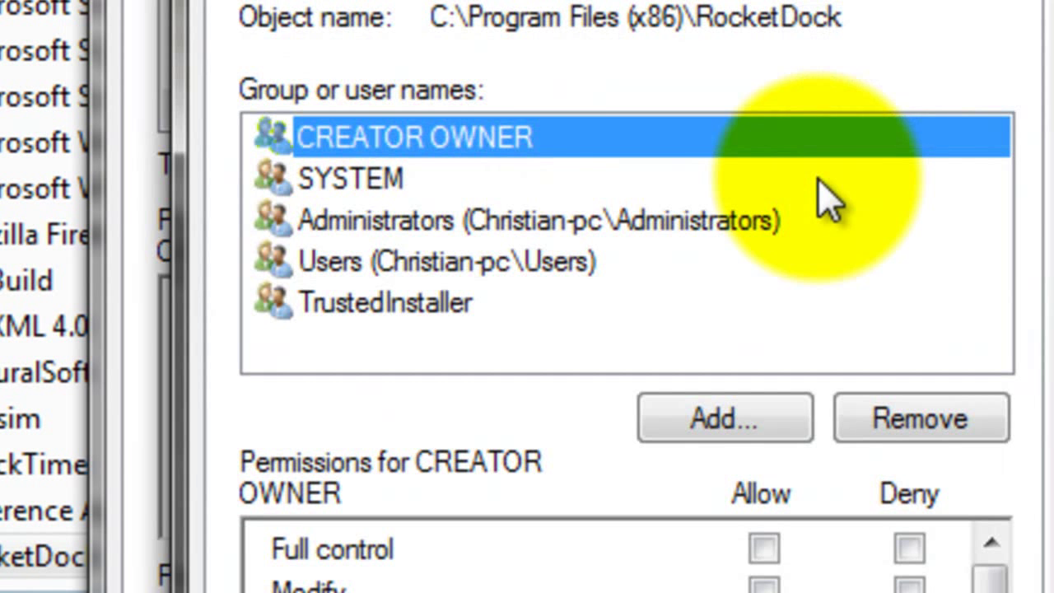
- Allow Full control for the Users group on RocketDock and confirm both the Permissions and Properties dialogs
click(527, 284)
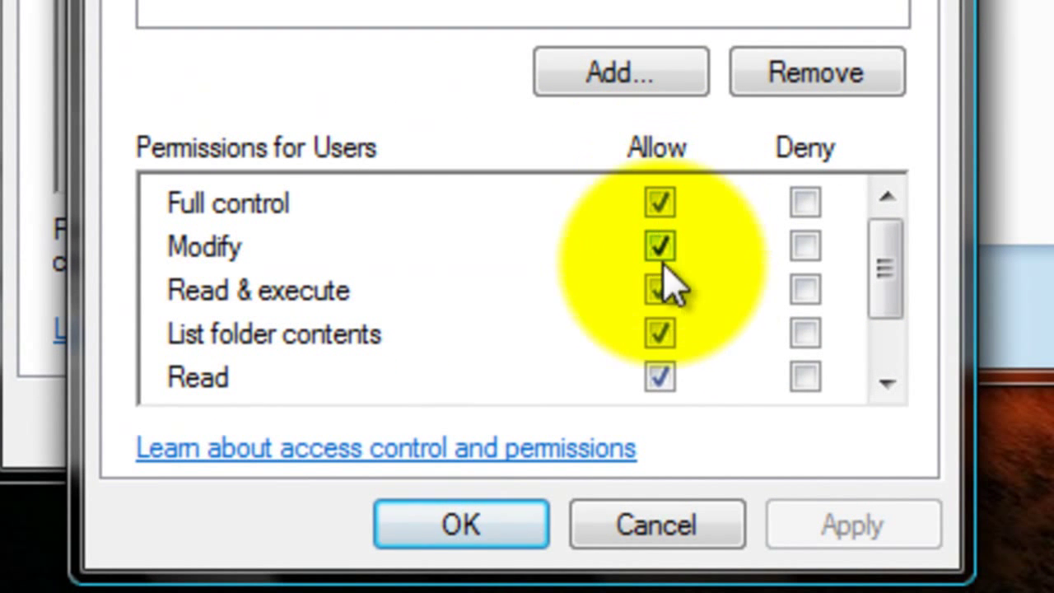
drag(880, 257, 909, 263)
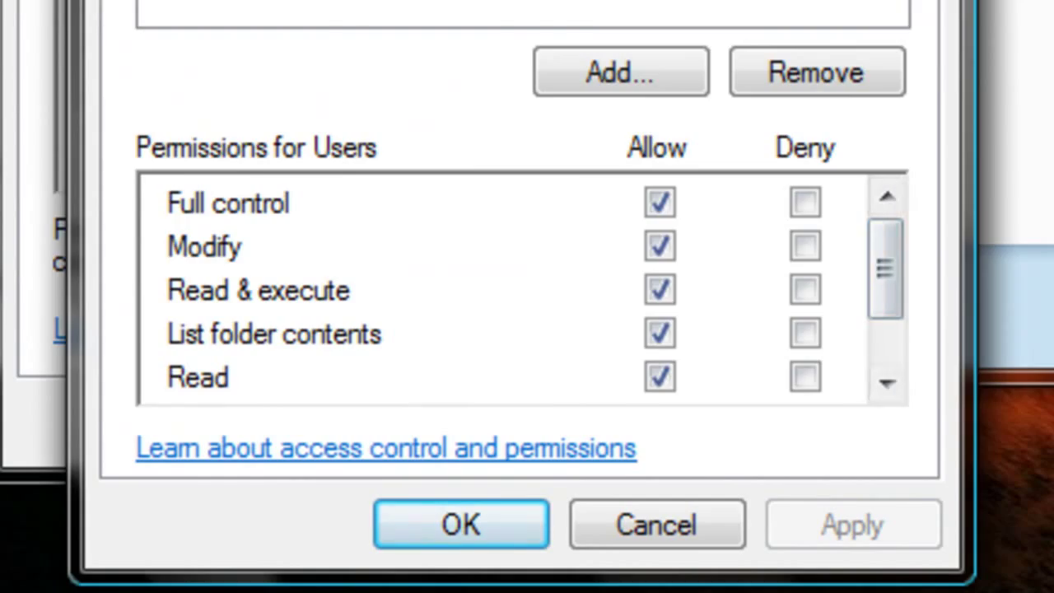
click(989, 17)
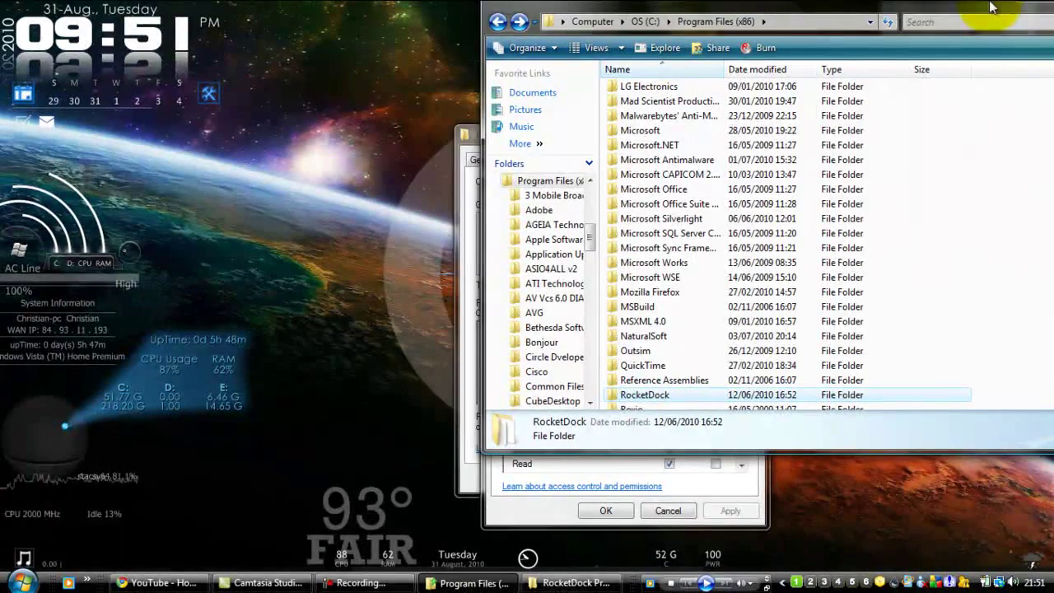
click(729, 483)
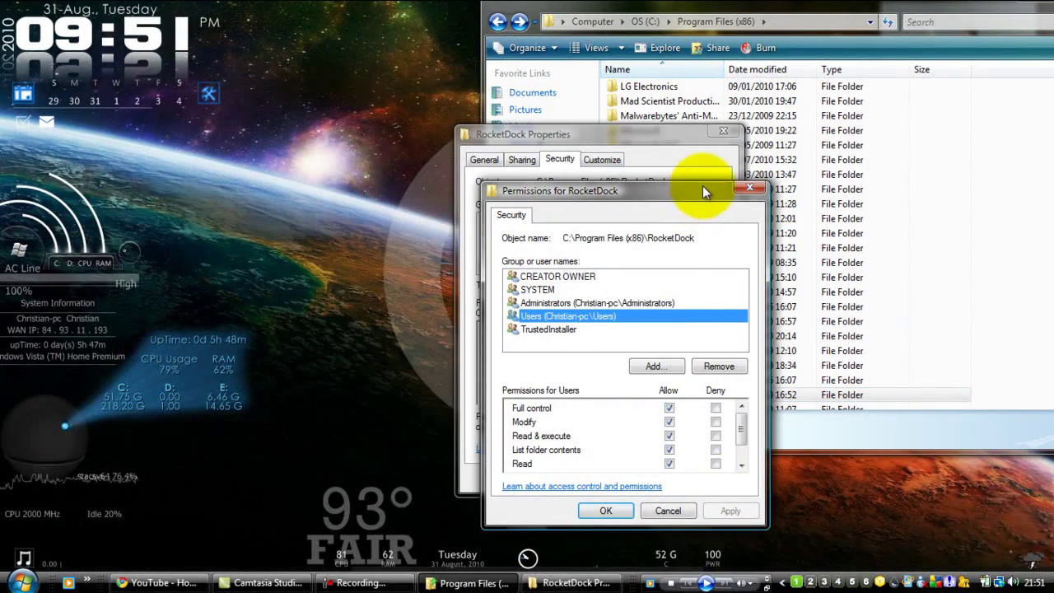
click(643, 136)
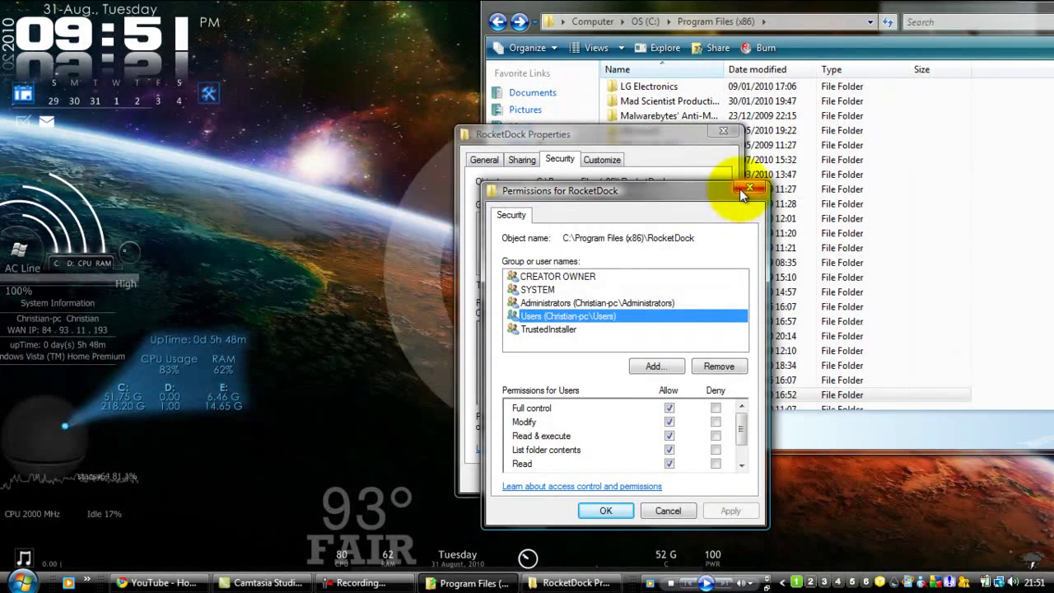
click(604, 509)
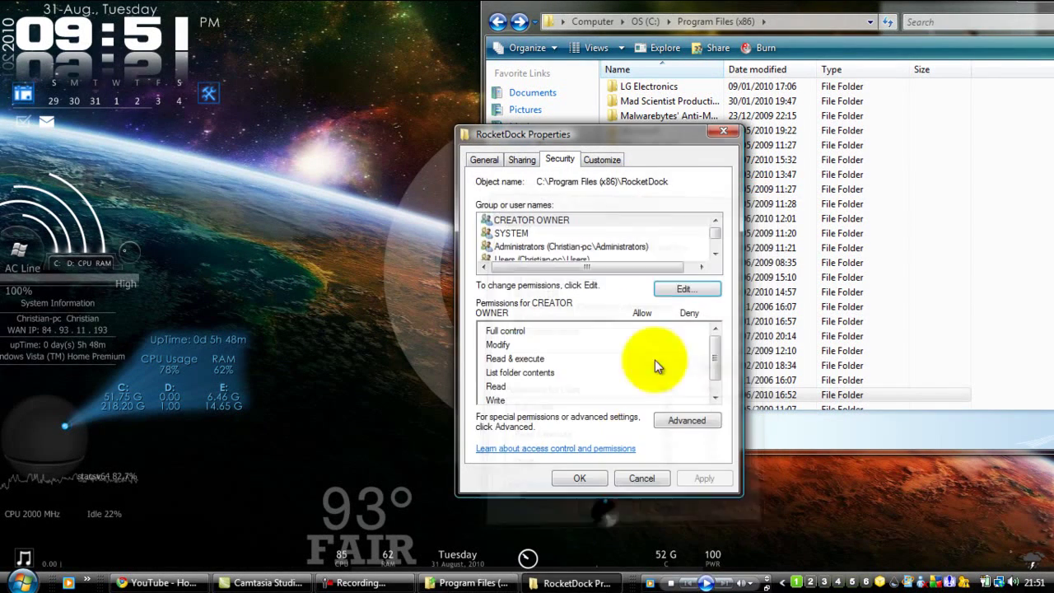
click(580, 478)
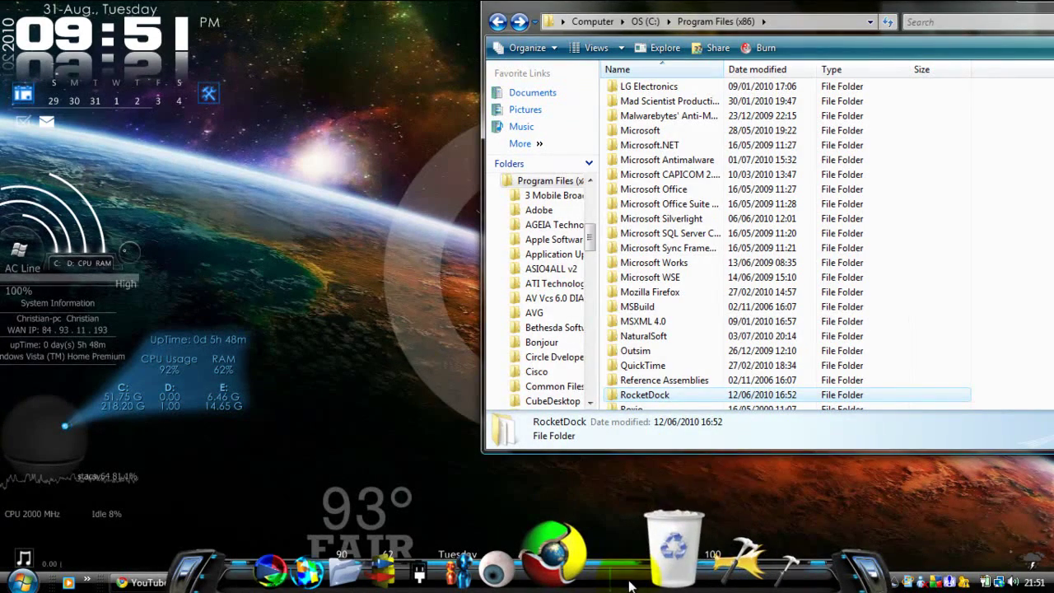
- Quit RocketDock, dismiss both Stacks Docklet Settings.ini errors, and close the Program Files window
right_click(639, 583)
click(647, 574)
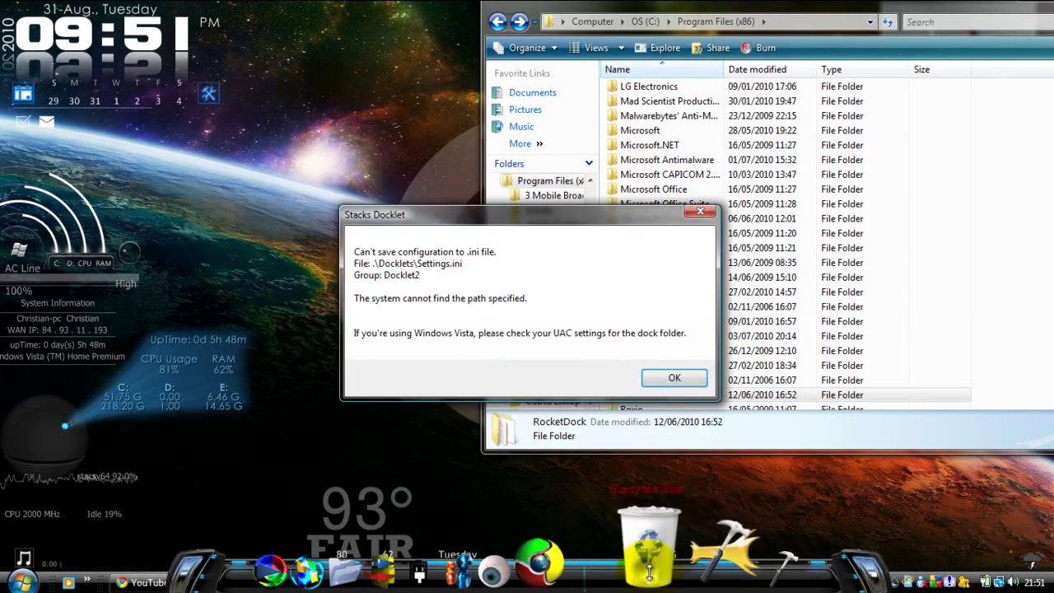
click(669, 378)
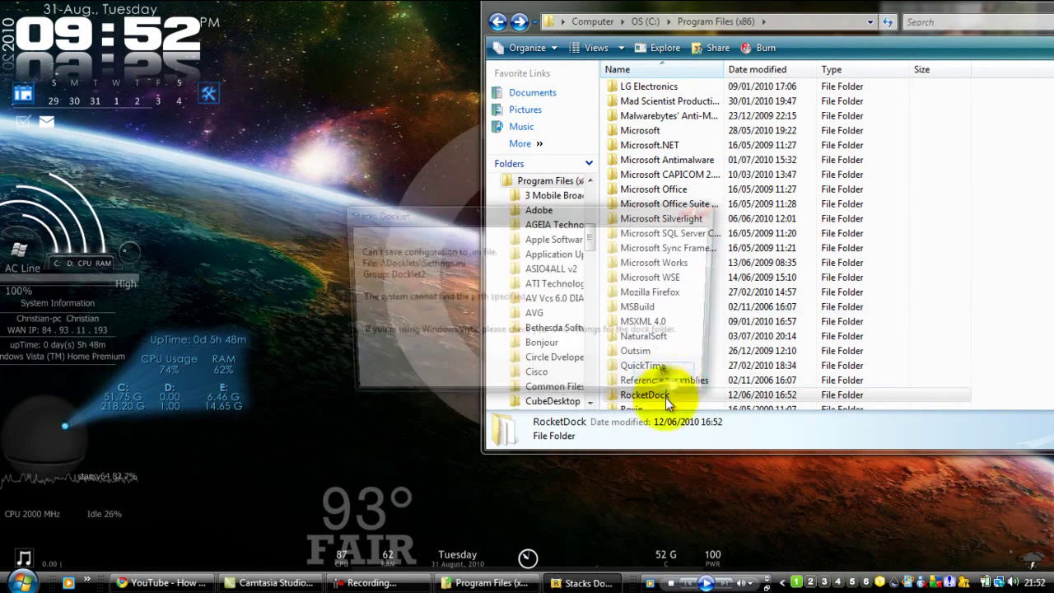
click(669, 378)
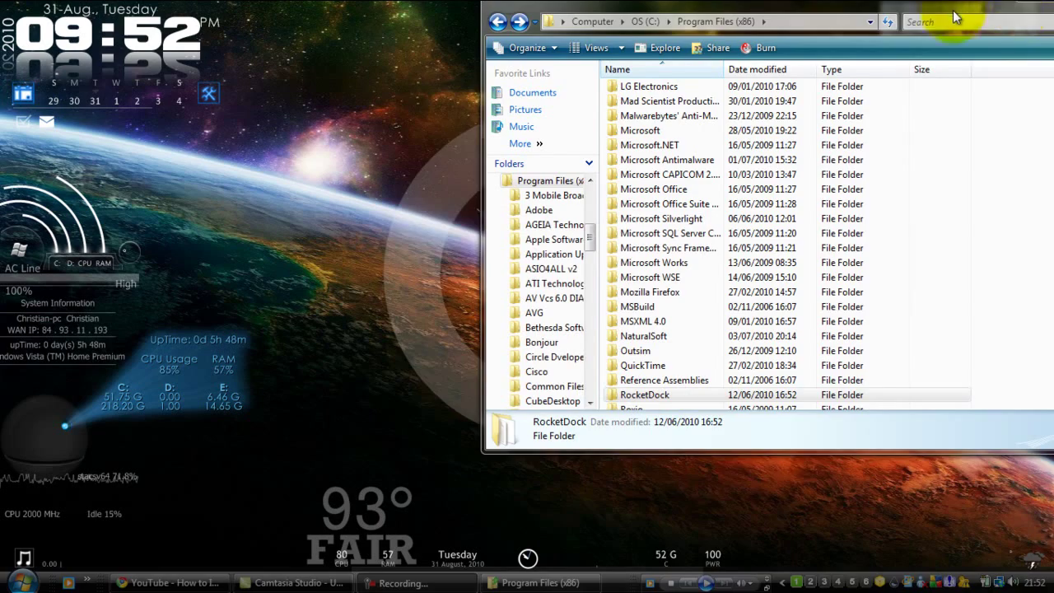
drag(959, 14, 886, 65)
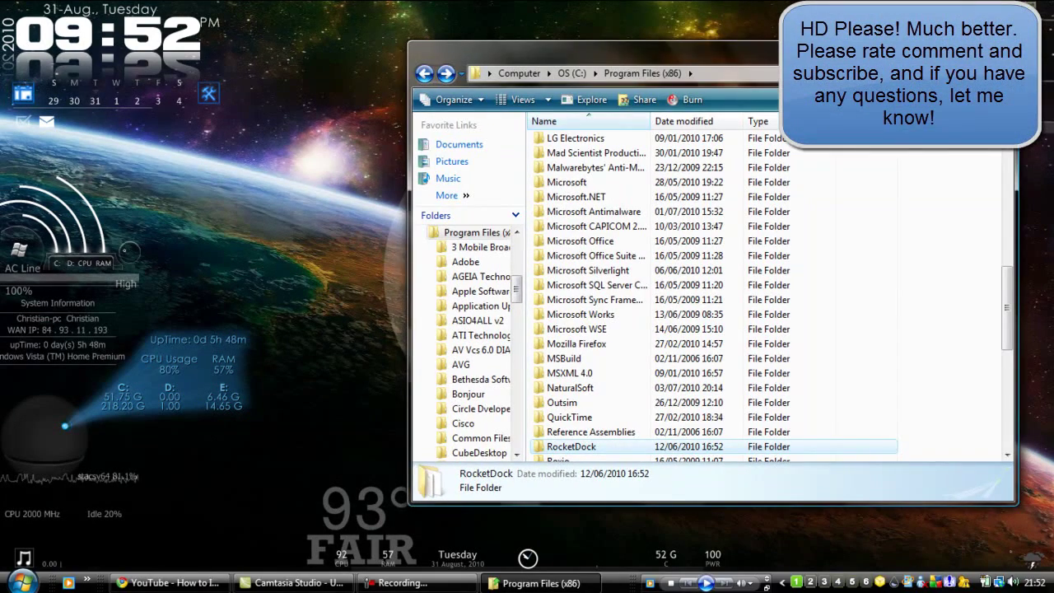
click(1003, 50)
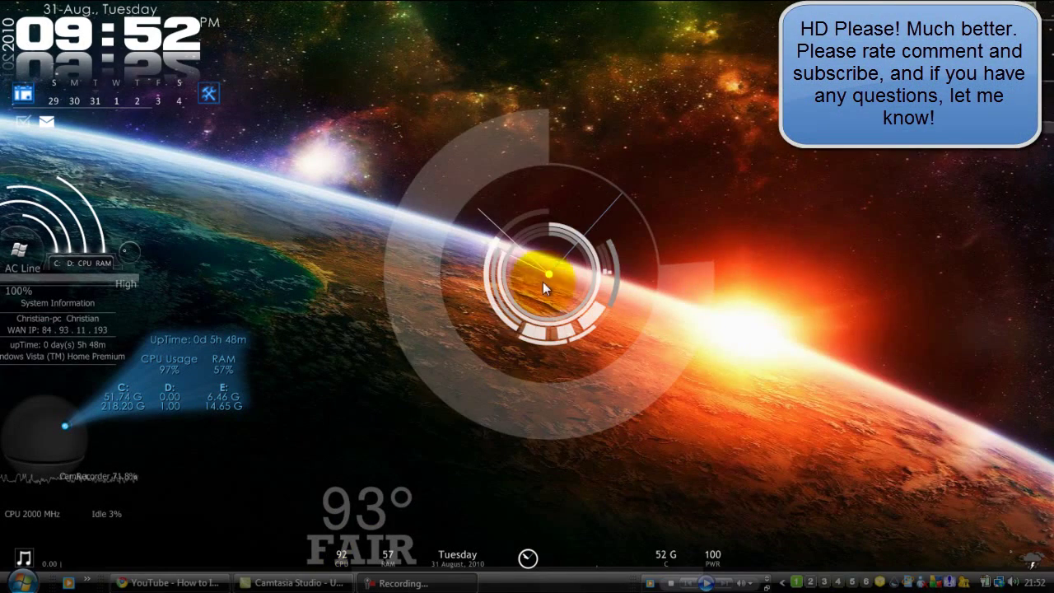
- Switch back to the 'How to Install Animated Icons on RocketDock' video and scroll through its comments
click(200, 589)
scroll(53, 344, down, 1)
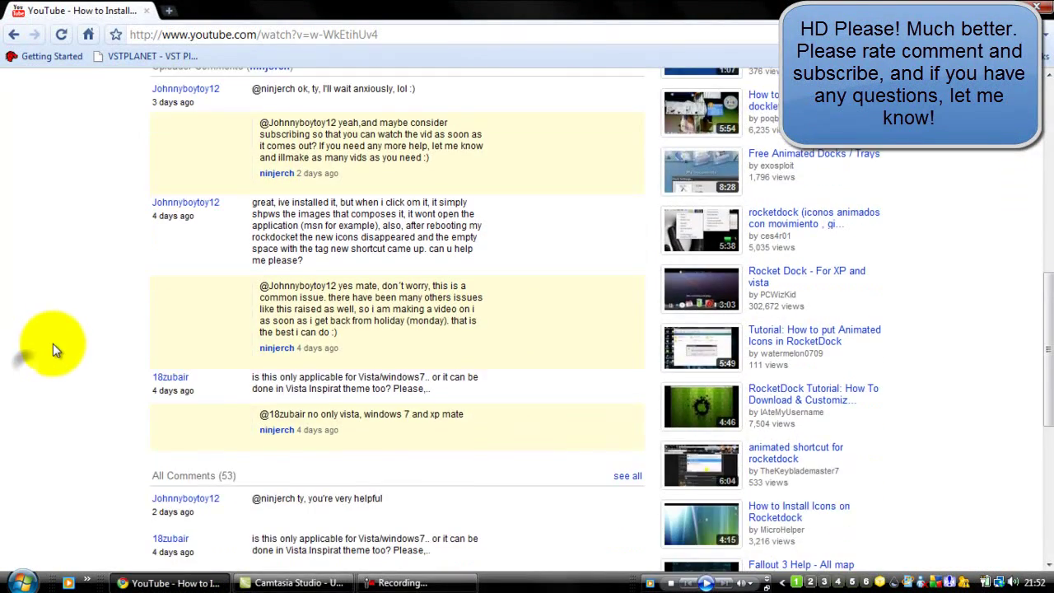
scroll(53, 343, down, 3)
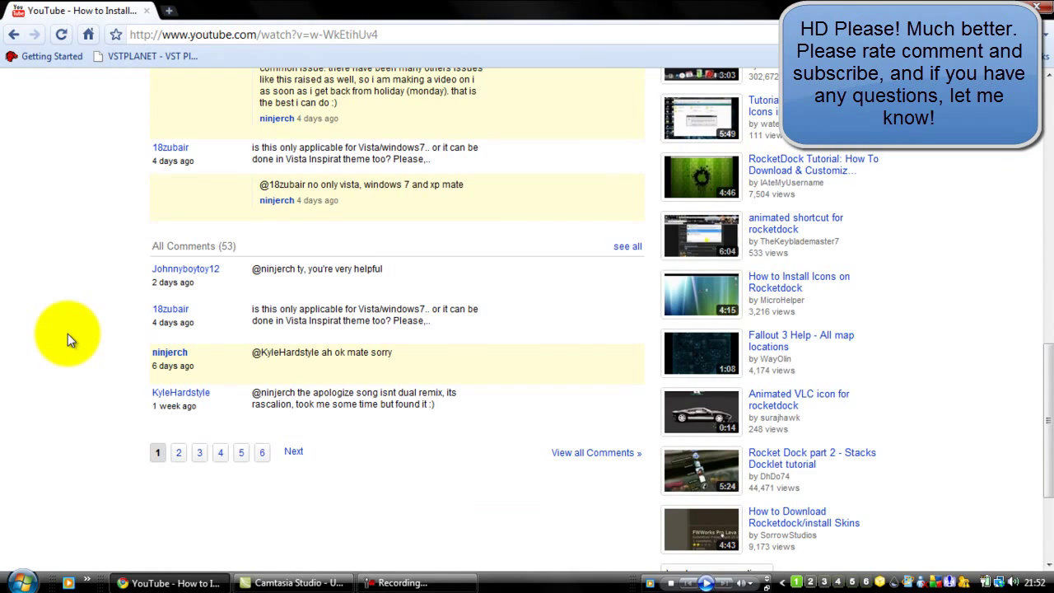
scroll(67, 334, up, 7)
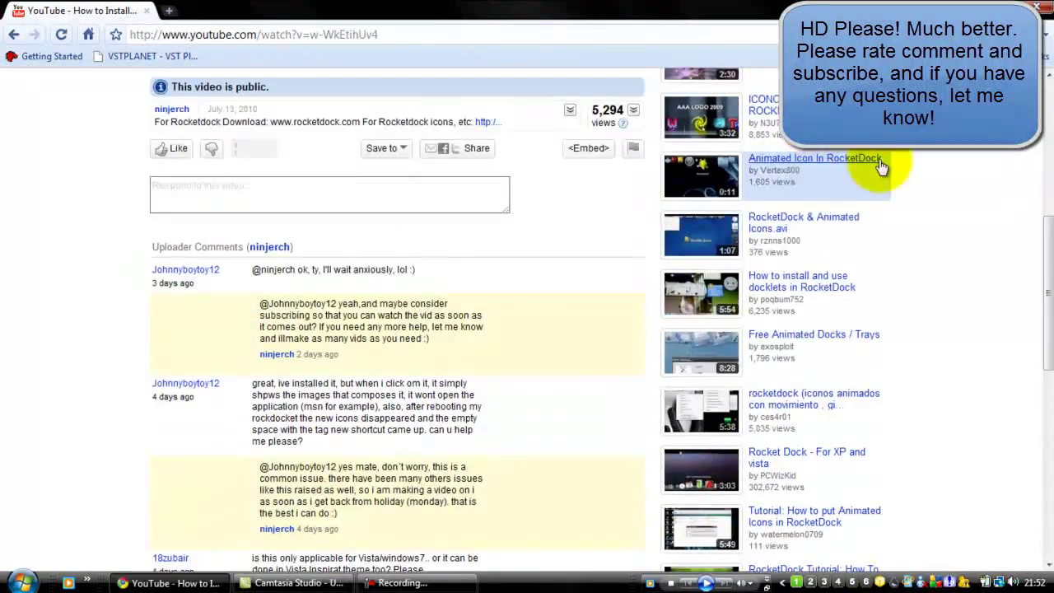
scroll(851, 224, up, 2)
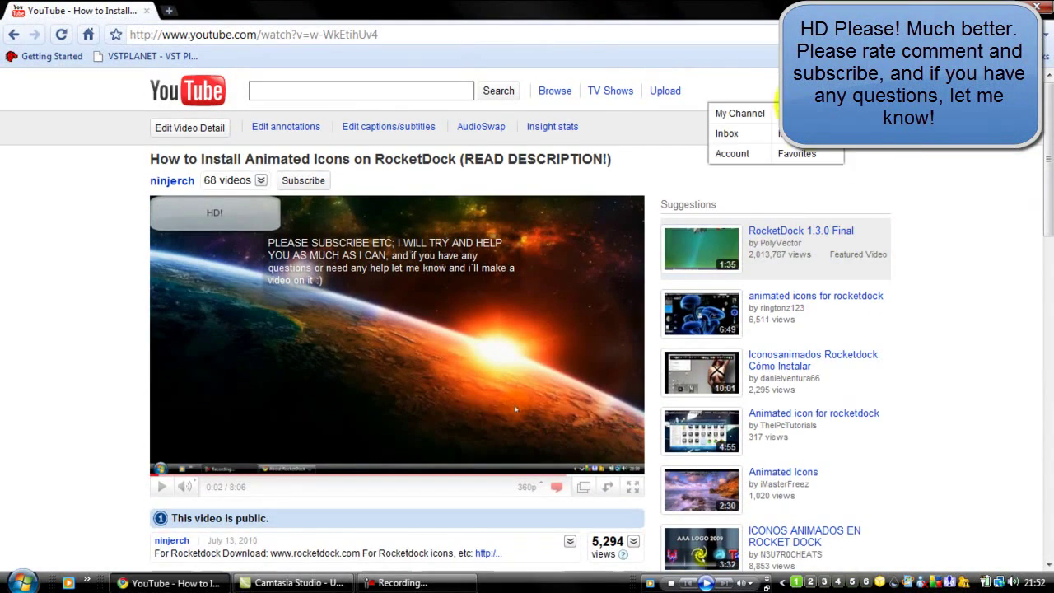
click(746, 134)
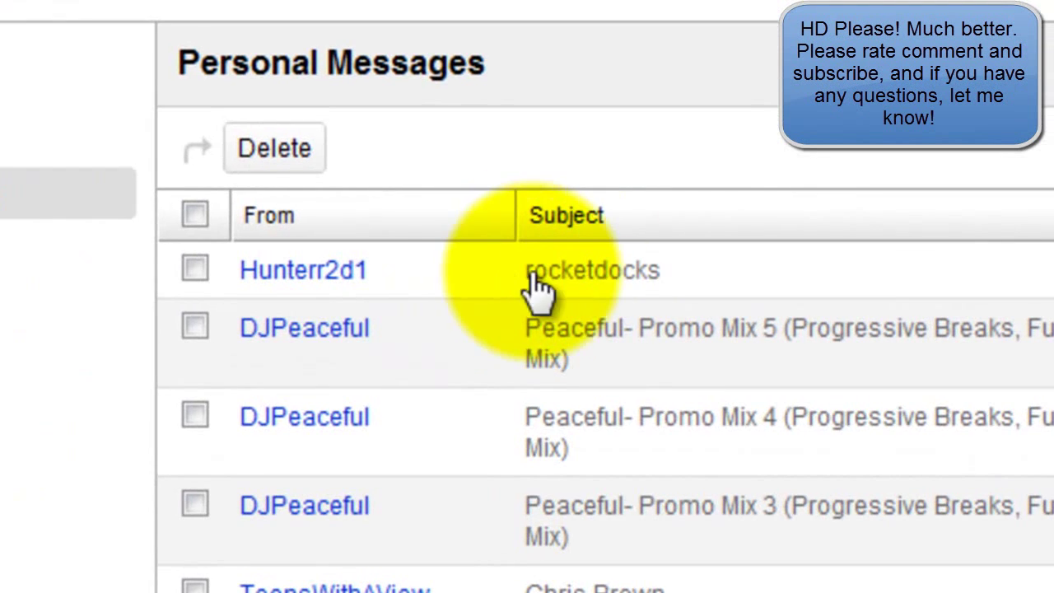
click(564, 268)
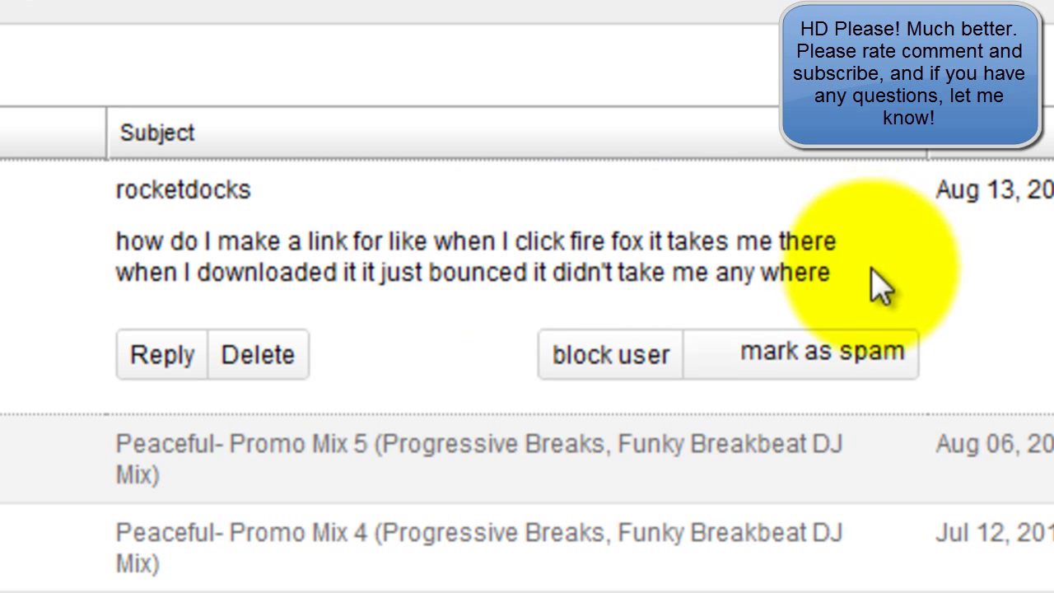
drag(851, 289, 231, 227)
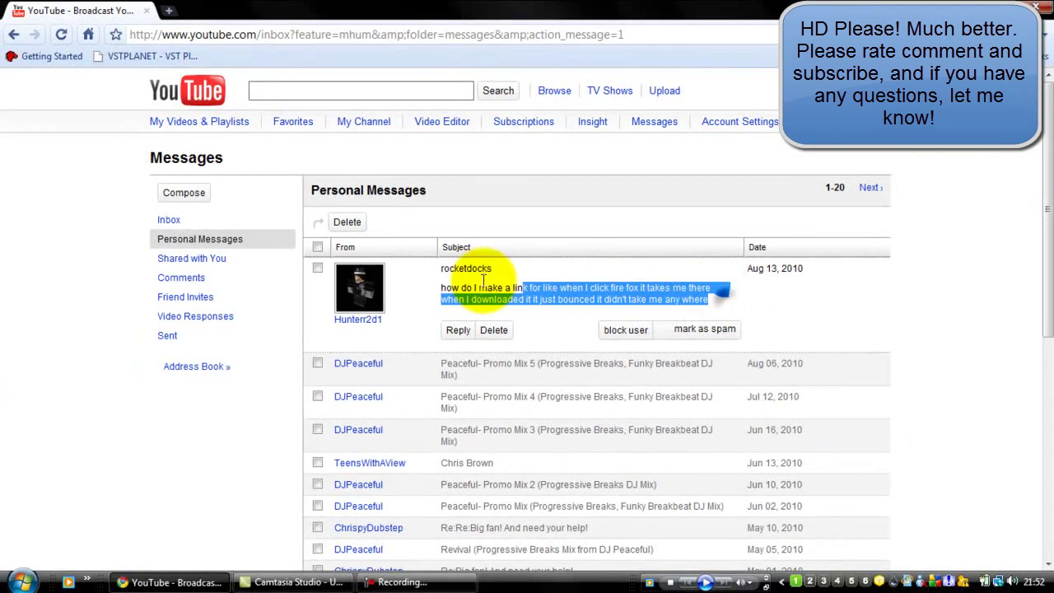
drag(483, 281, 424, 275)
click(777, 322)
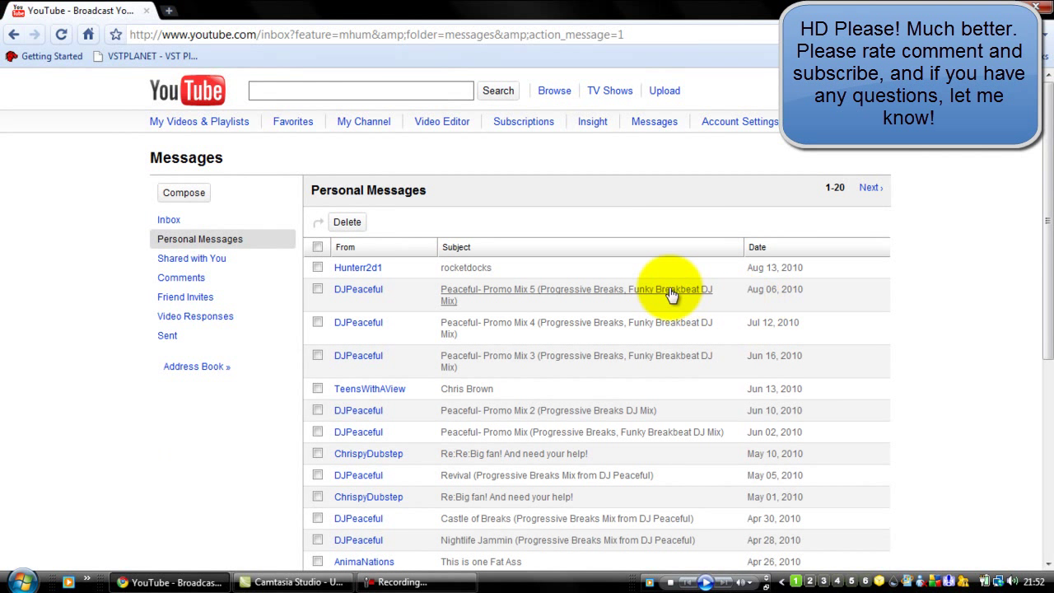
click(682, 295)
click(497, 270)
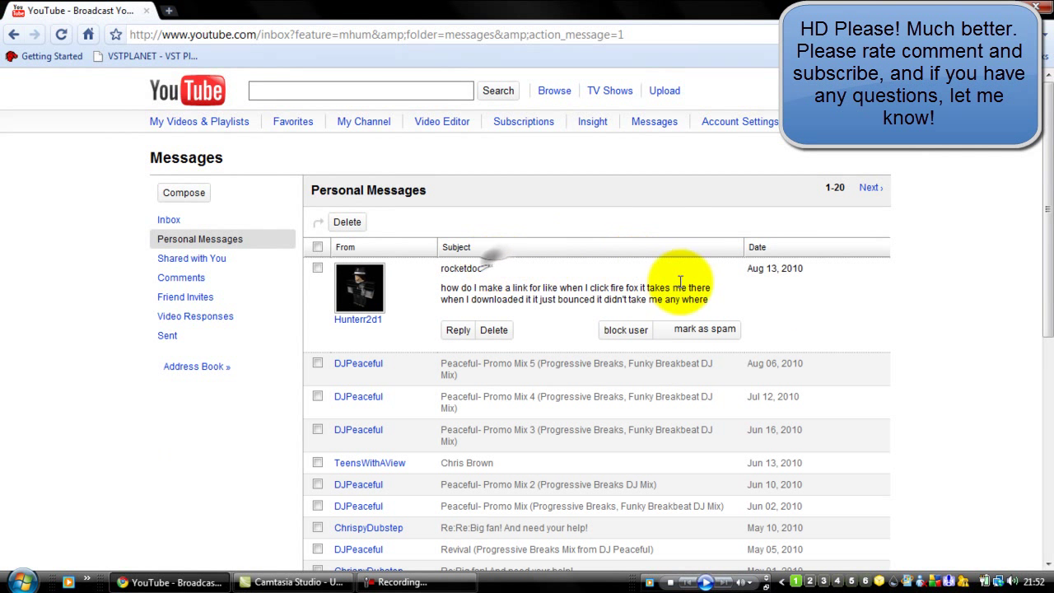